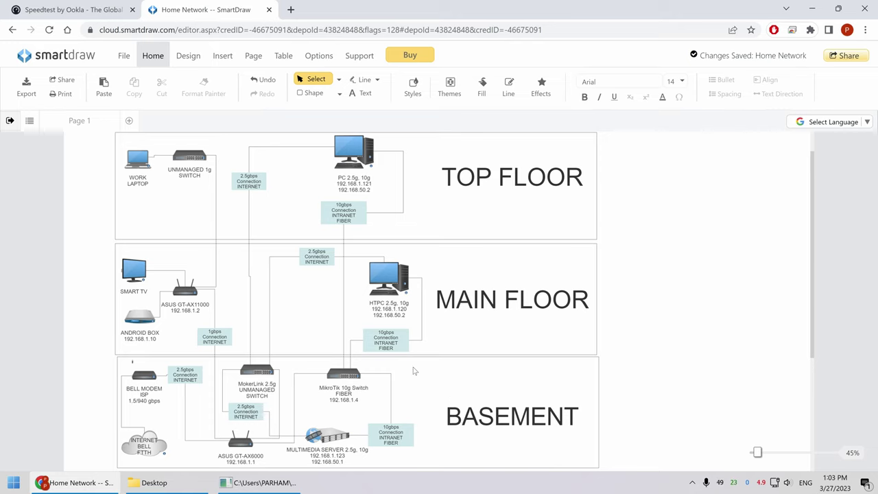
Zoom out so the whole home network diagram fits on screen
scroll(413, 371, down, 2)
scroll(328, 397, up, 3)
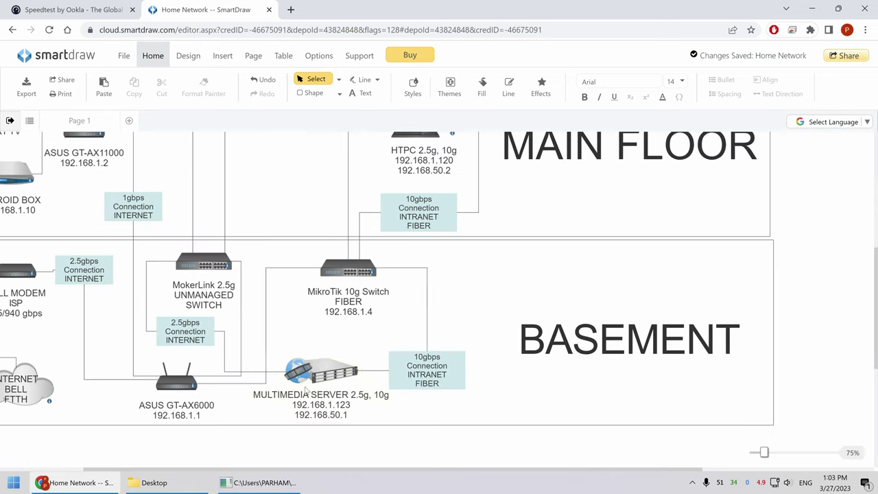
scroll(312, 374, up, 2)
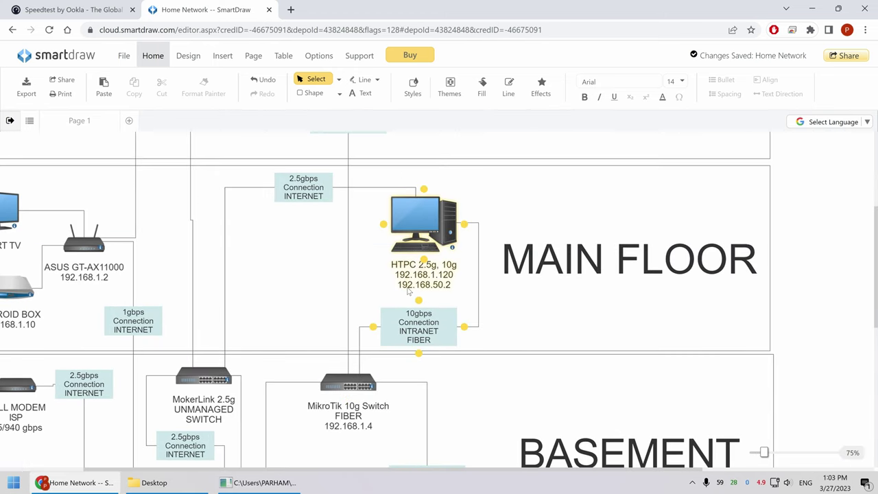
scroll(408, 292, down, 2)
scroll(374, 240, up, 2)
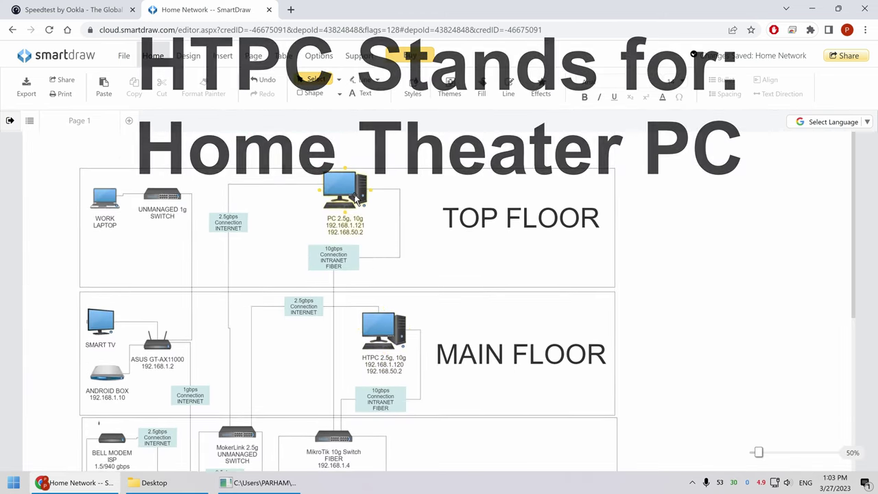
scroll(406, 275, down, 2)
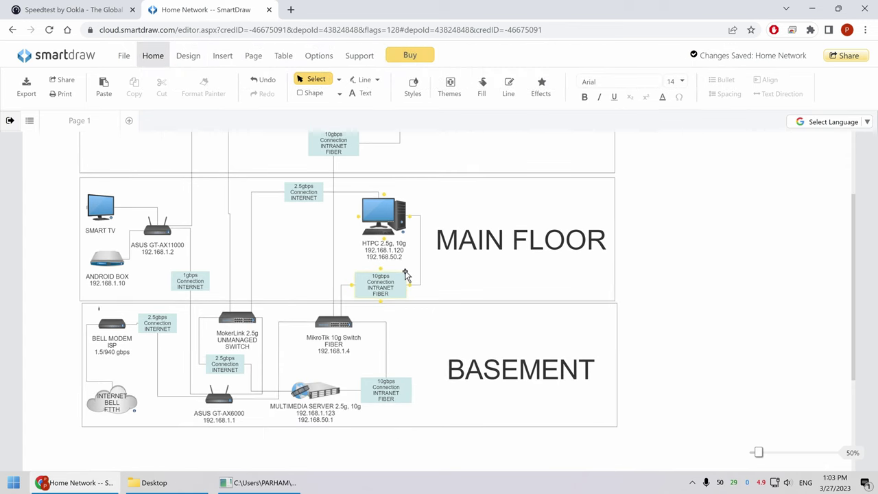
scroll(405, 274, up, 1)
scroll(409, 273, down, 1)
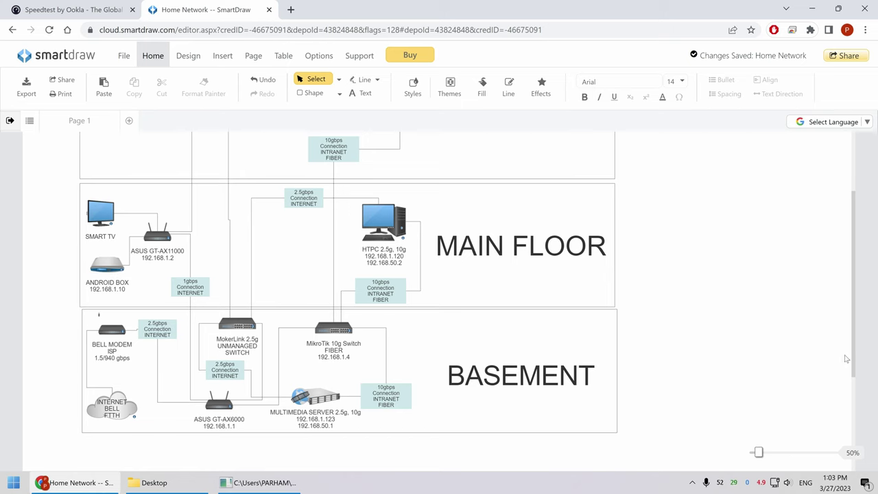
scroll(854, 347, up, 1)
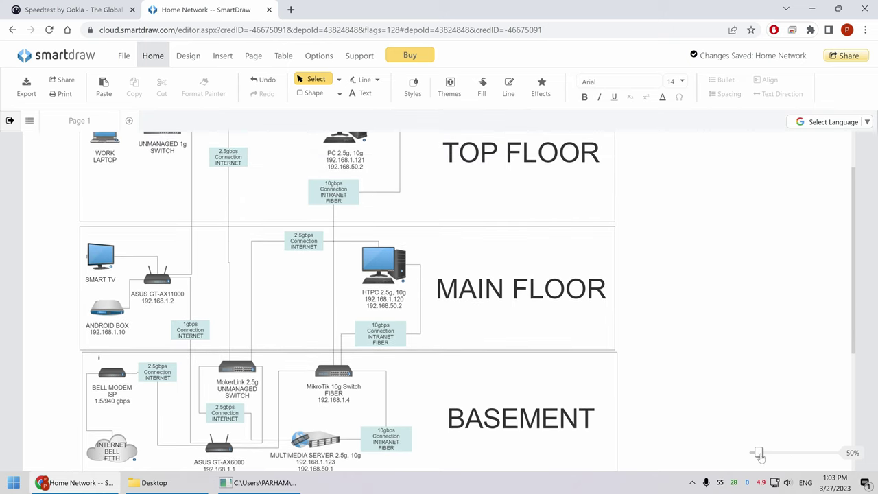
drag(759, 456, 757, 454)
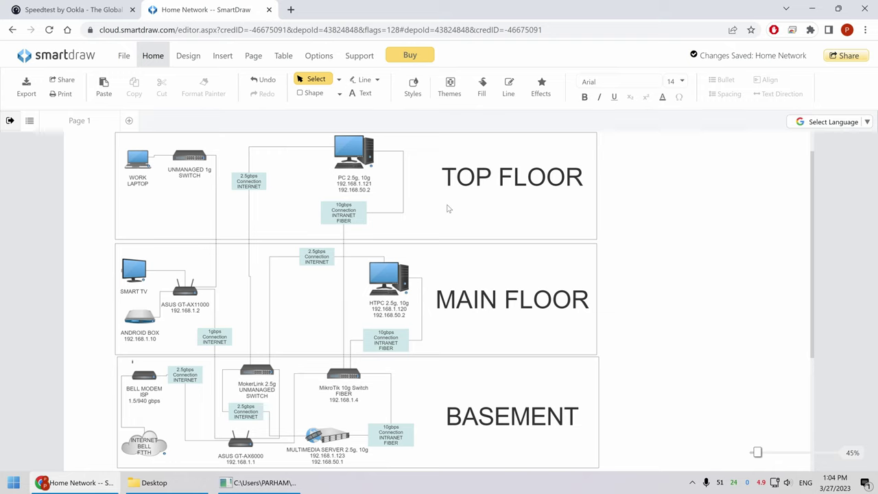
Point out the MokerLink 2.5g switch, Bell FTTH internet, 2.5gbps links and ASUS GT-AX6000 router
click(257, 372)
click(161, 456)
click(184, 378)
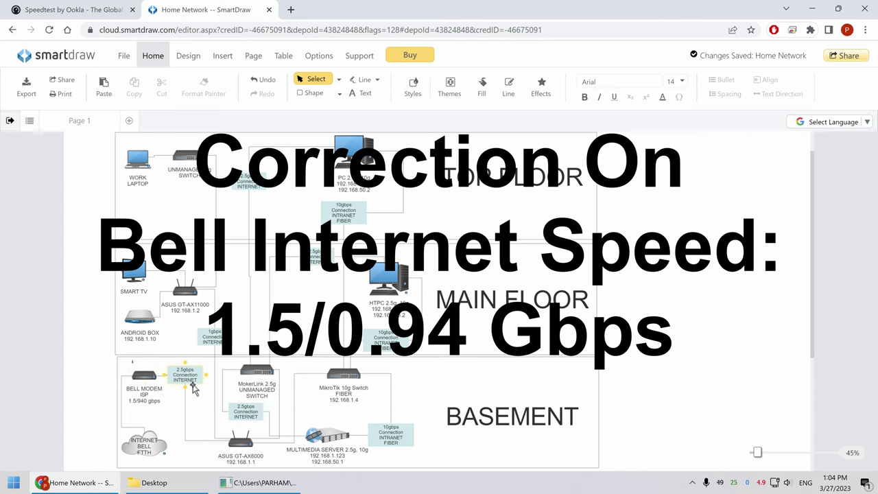
click(240, 442)
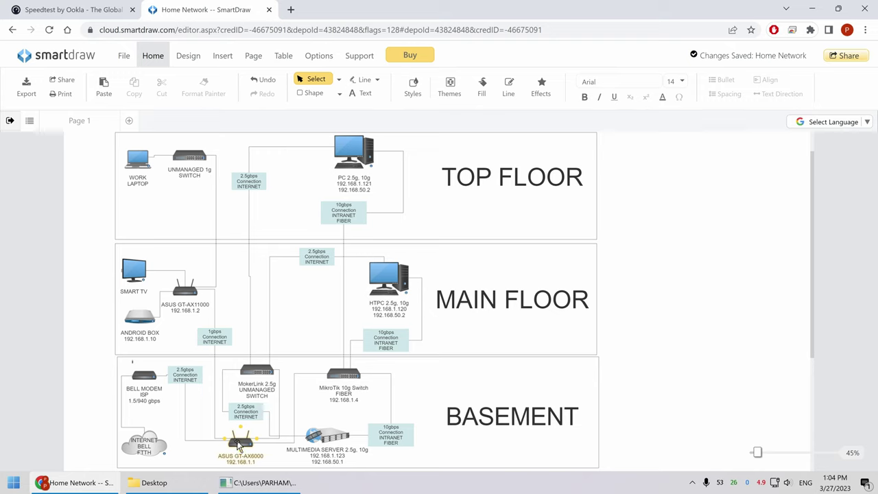
click(258, 374)
click(259, 413)
Point out the Multimedia Server, main-floor HTPC, top-floor 2.5gbps link and PC 2.5g
click(328, 440)
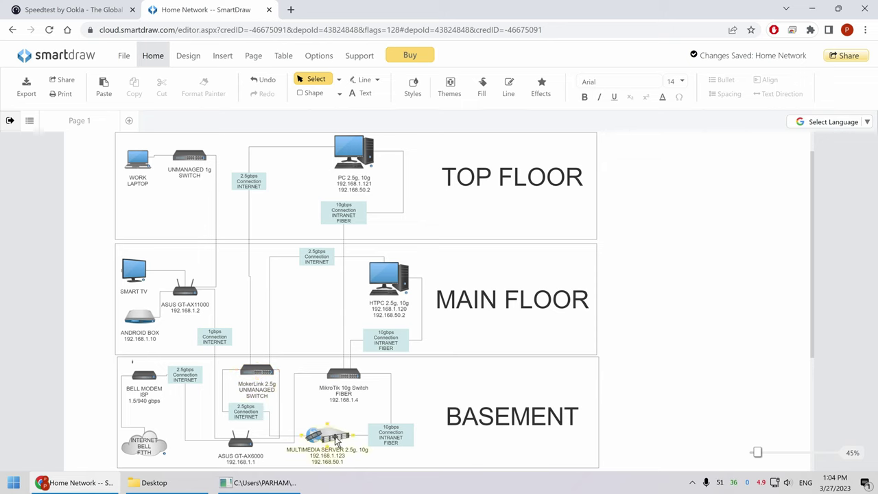
click(388, 281)
click(267, 296)
click(264, 186)
click(364, 151)
click(251, 186)
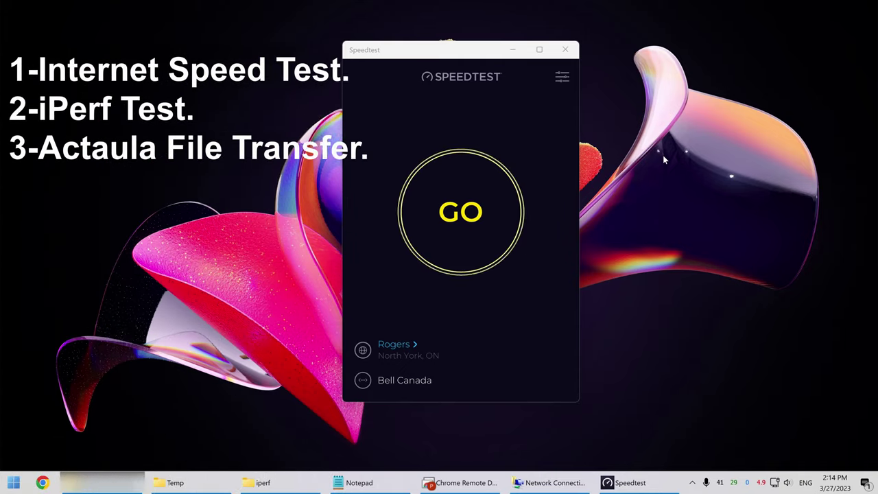
Reopen the hosts file from C:\Windows\System32\drivers\etc with the All files filter
click(353, 482)
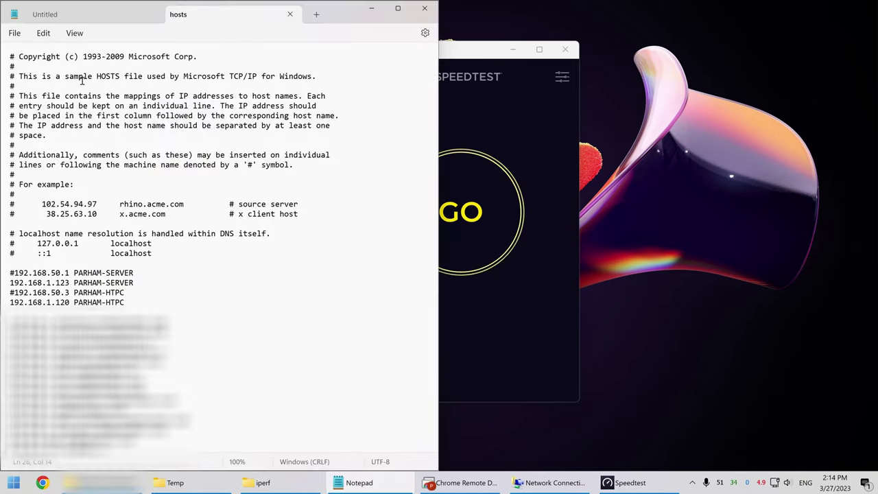
click(289, 14)
click(14, 32)
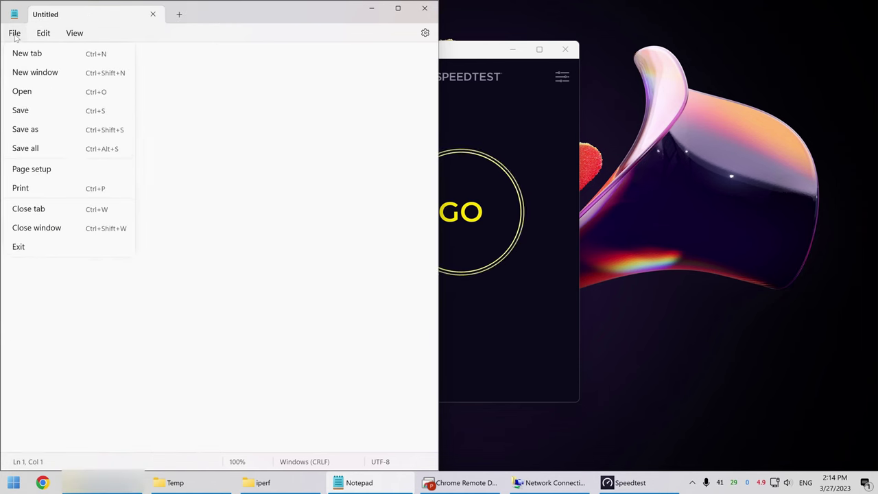
click(27, 90)
click(258, 29)
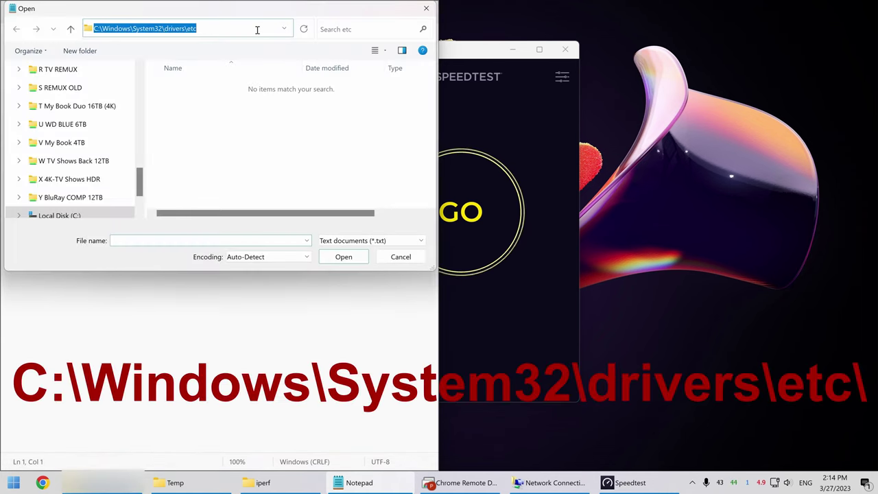
click(387, 244)
click(369, 261)
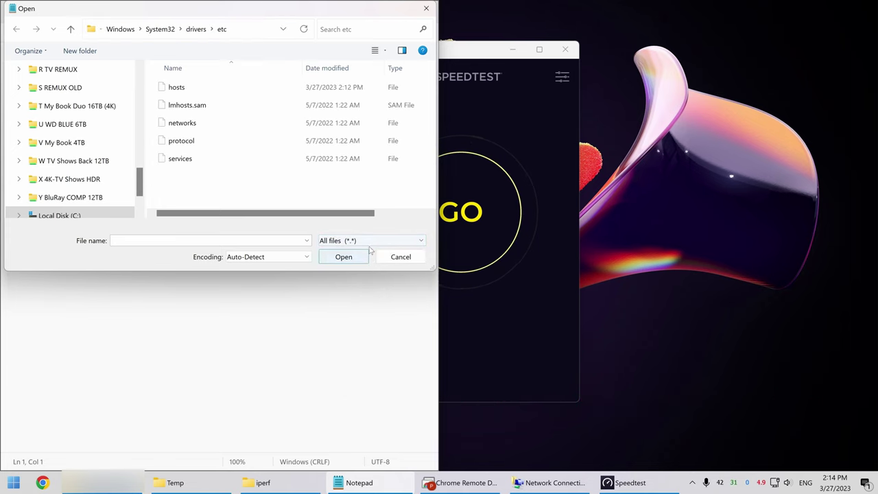
double_click(176, 88)
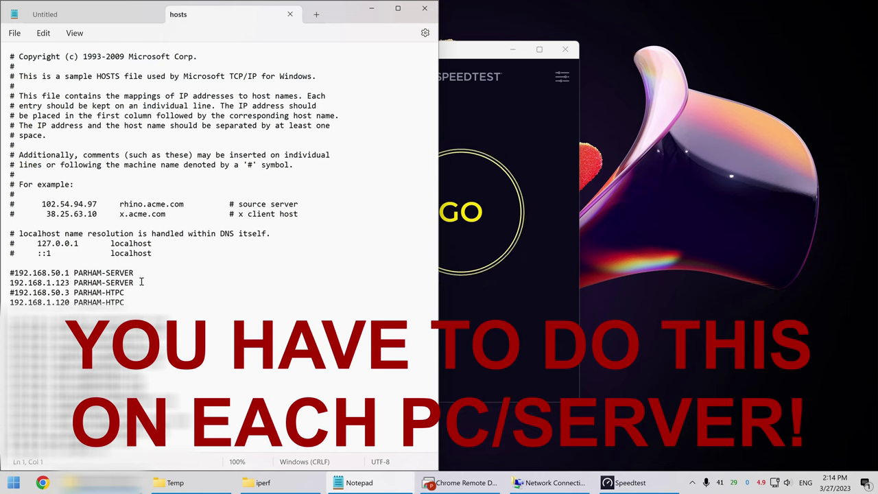
Highlight the server entries on lines 23-24 and the HTPC entry on line 25
drag(139, 273, 10, 272)
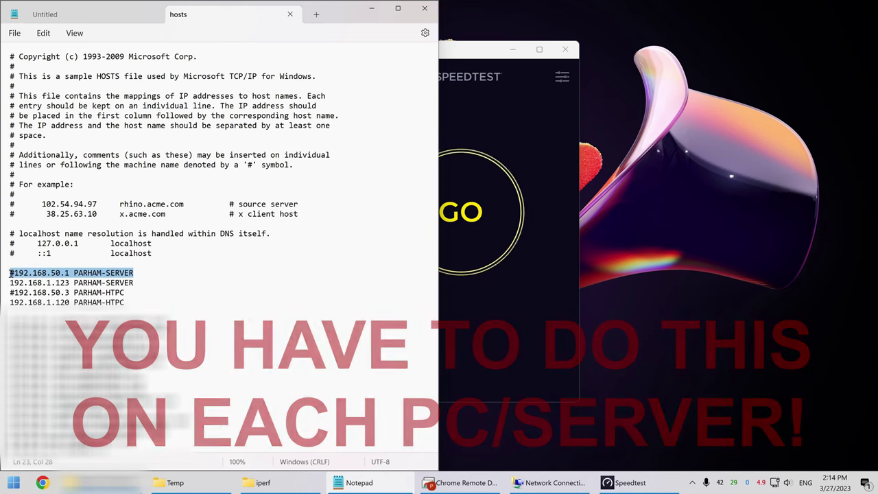
drag(133, 282, 9, 282)
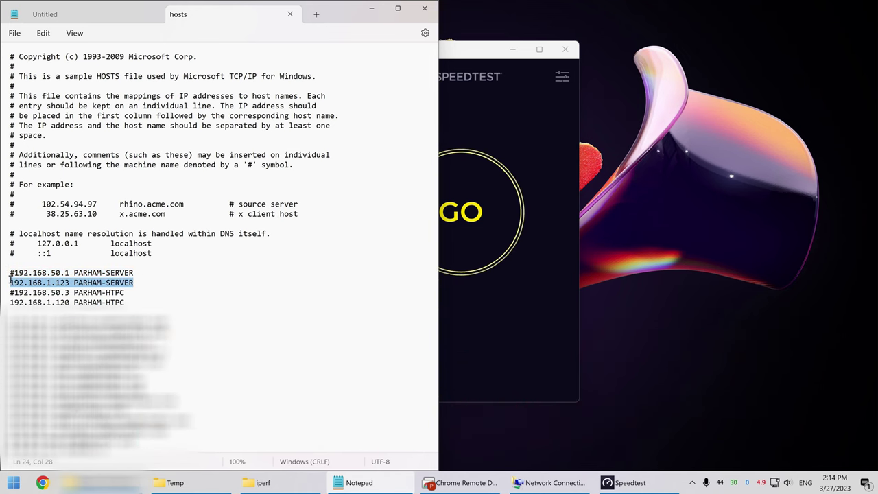
drag(133, 272, 10, 272)
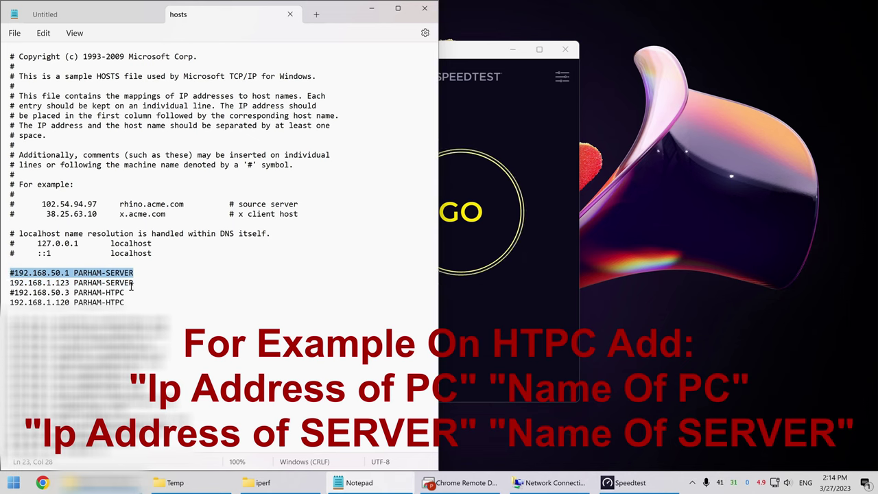
drag(124, 292, 10, 294)
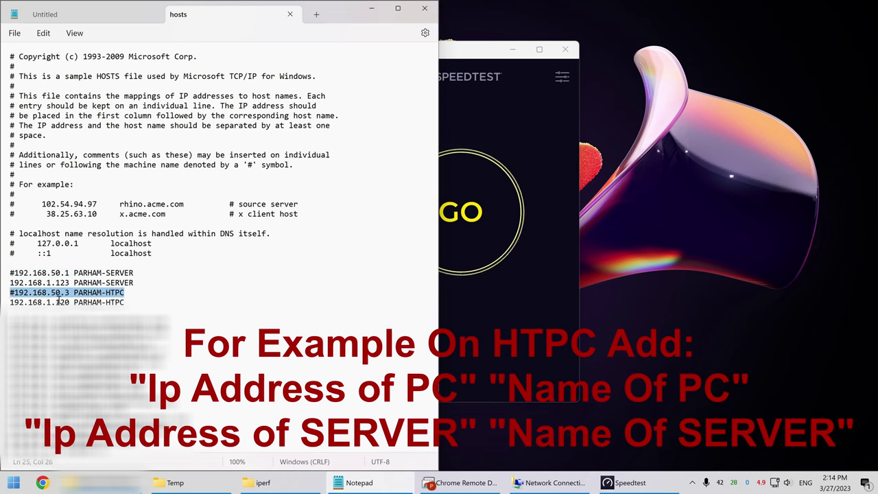
click(186, 302)
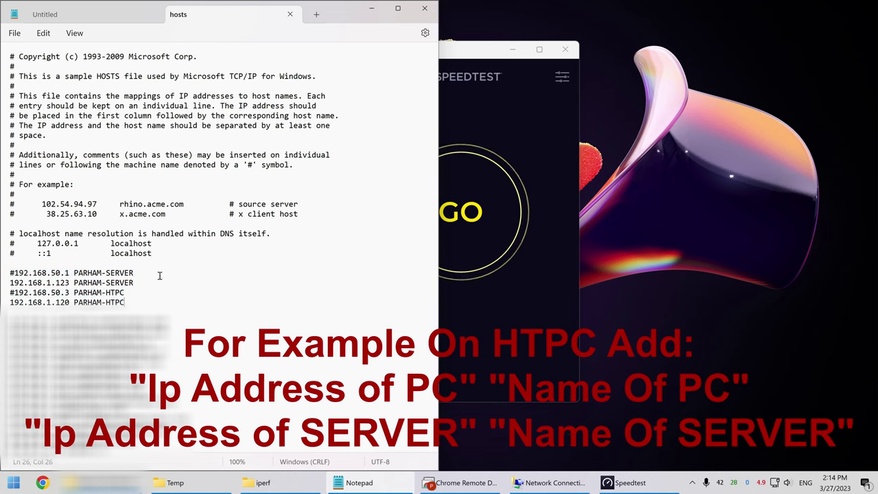
Minimize Notepad and bring the Network Connections window forward
drag(372, 12, 373, 14)
click(371, 11)
click(549, 482)
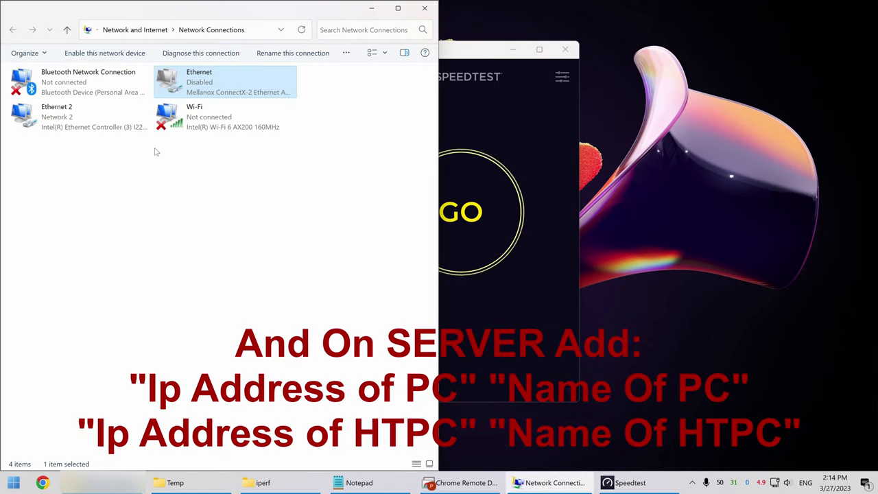
Run the local Speedtest: 2 ms ping, 1617.16 Mbps download, 1088.34 Mbps upload
click(374, 11)
click(498, 201)
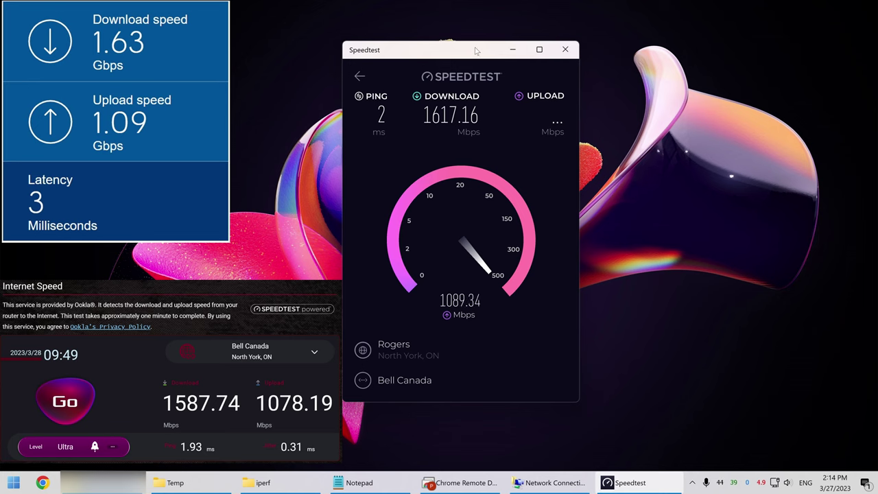
drag(475, 50, 422, 44)
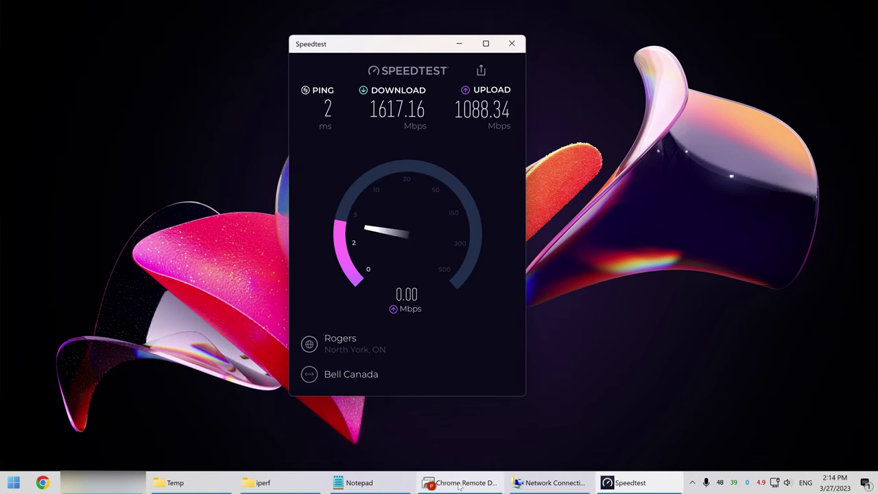
Start a speed test on the remote HTPC, reaching 1615.40 Mbps download against Bell Canada
mouse_move(460, 483)
click(468, 446)
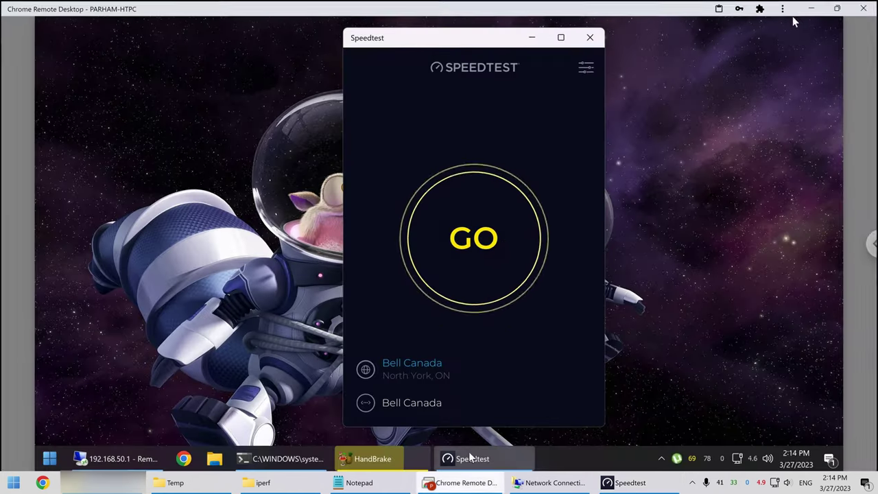
click(487, 220)
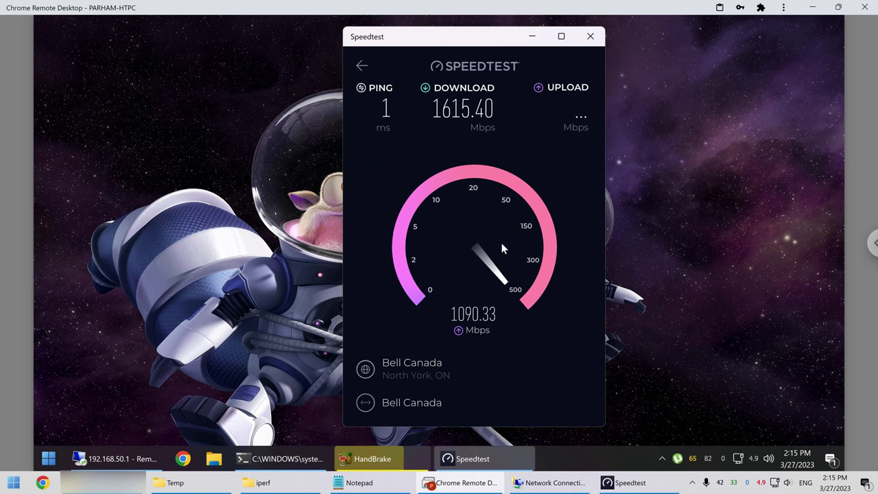
Start a new speedtest.net run in the remote browser, then return to the local Speedtest result
click(123, 464)
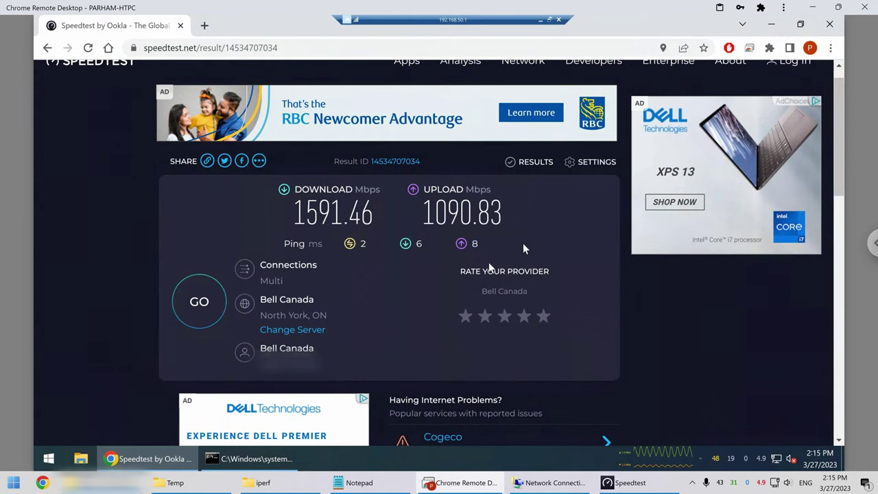
click(198, 302)
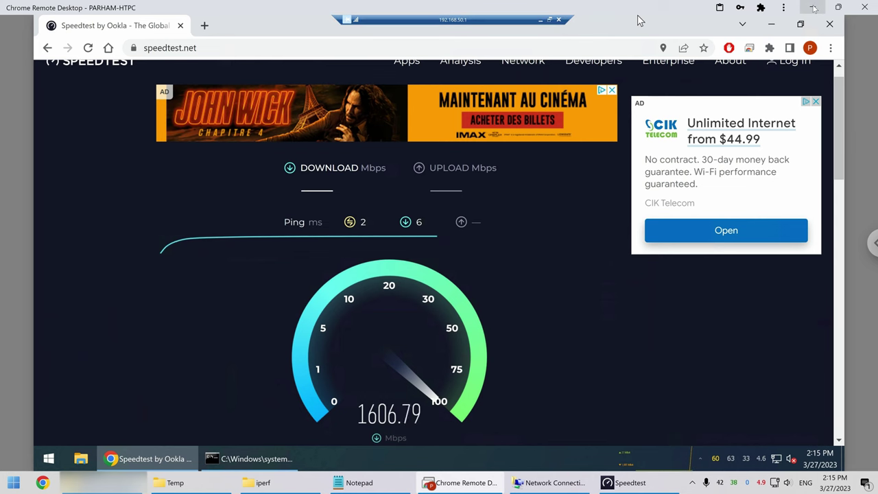
click(814, 8)
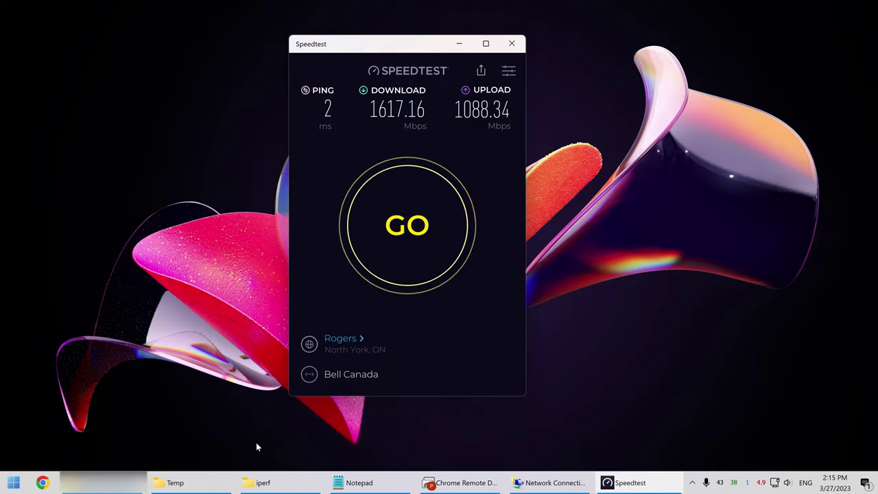
Open the local iperf folder and check the HTPC's listening iperf3 server console remotely
click(261, 483)
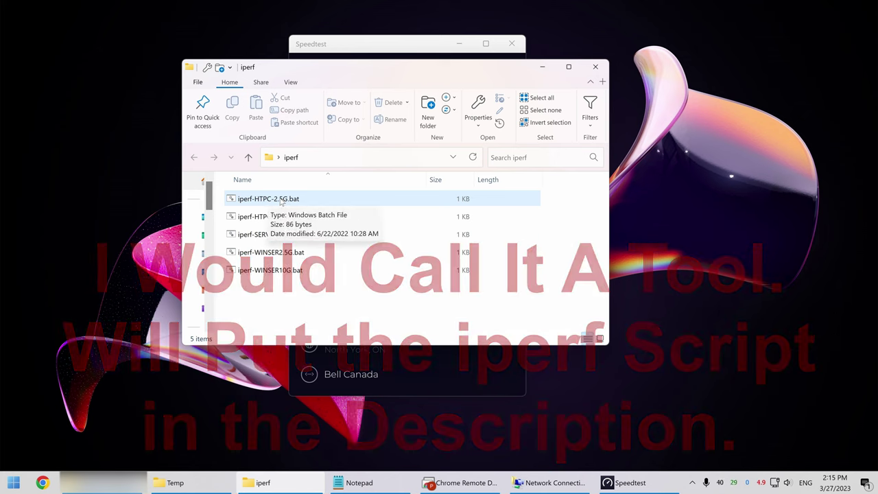
click(459, 482)
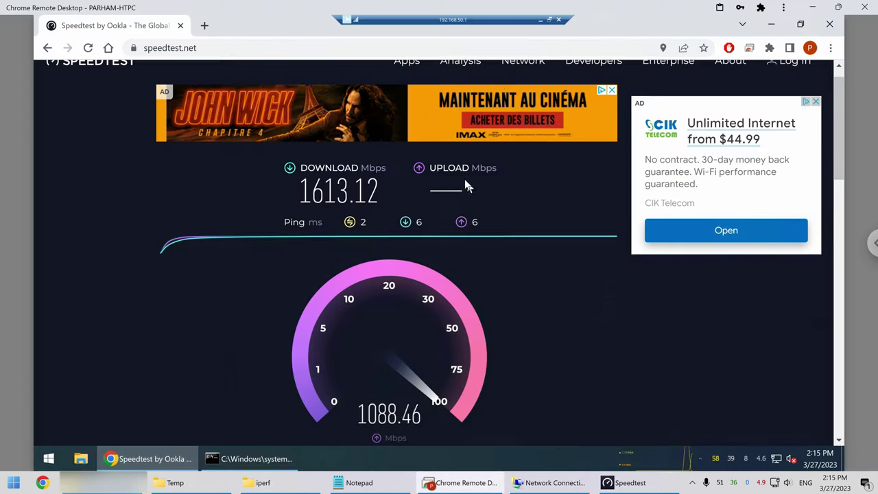
click(540, 20)
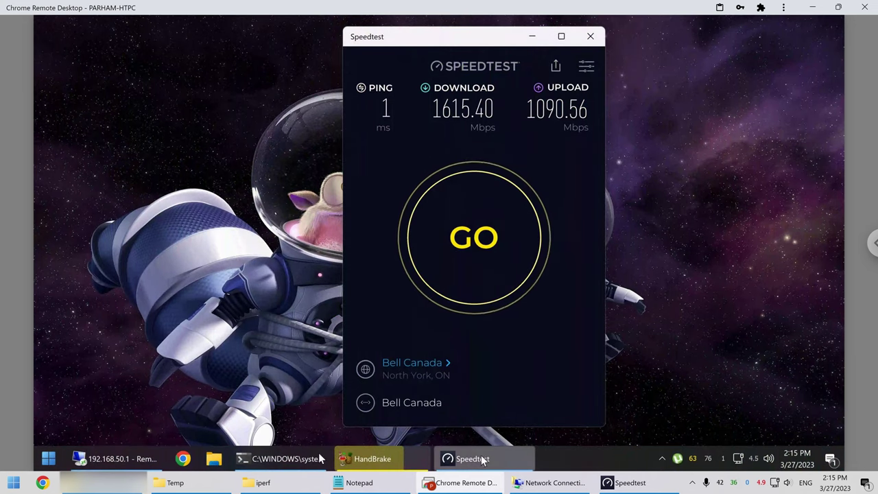
click(286, 460)
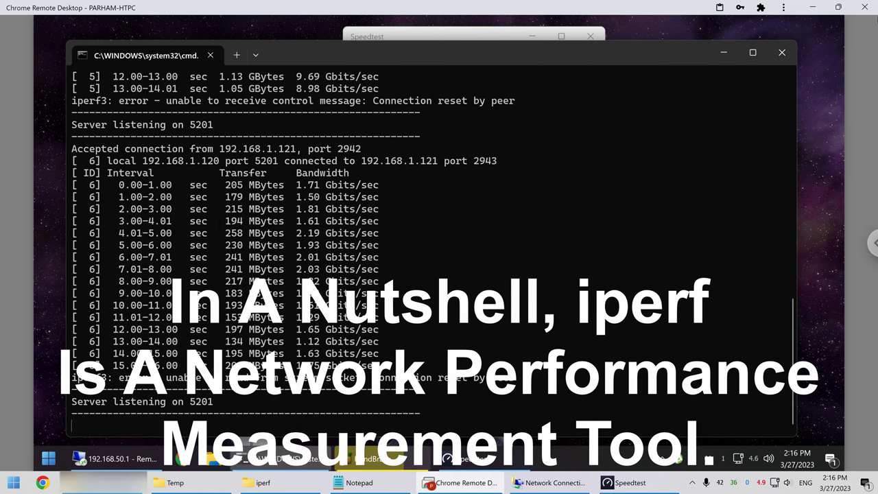
click(812, 7)
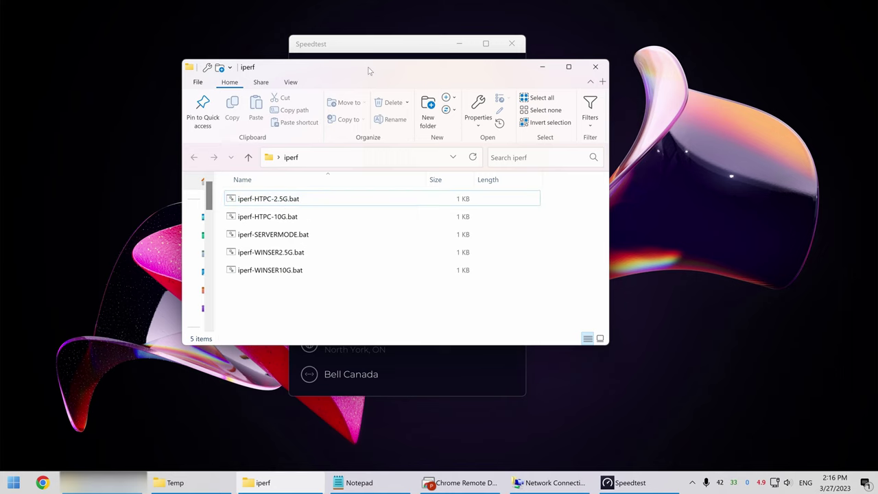
Run iperf-HTPC-2.5G.bat to completion, averaging 2.43 Gbits/sec over 20 seconds, then minimize it
drag(363, 75, 365, 73)
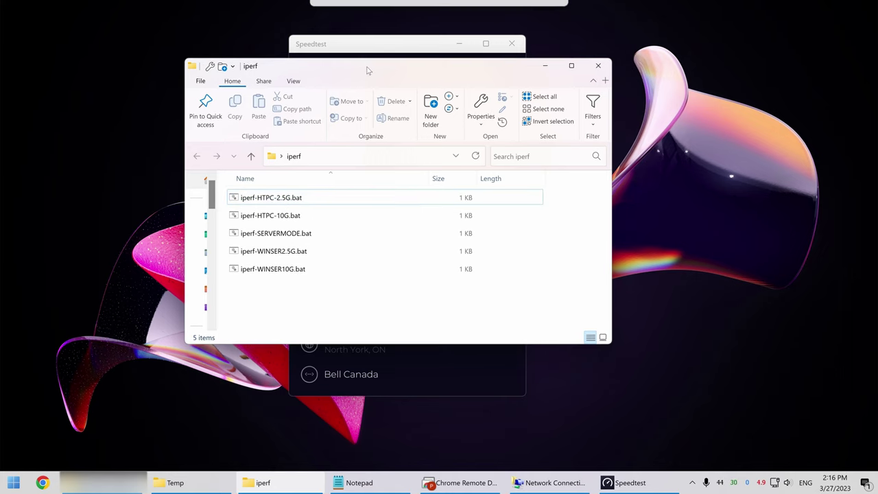
double_click(279, 199)
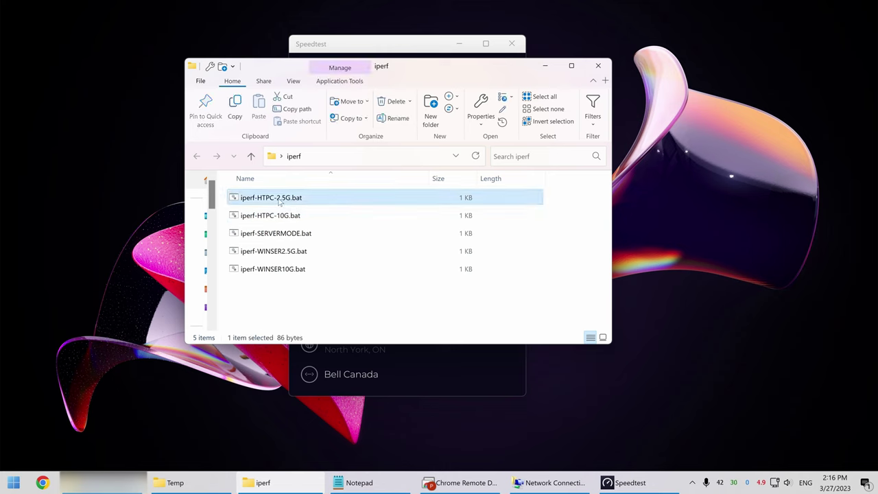
drag(448, 127, 448, 72)
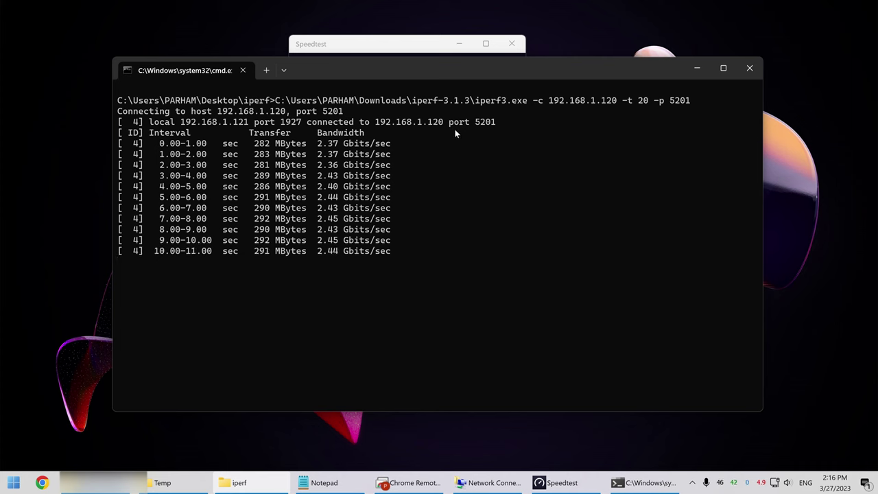
drag(704, 96, 414, 101)
click(549, 117)
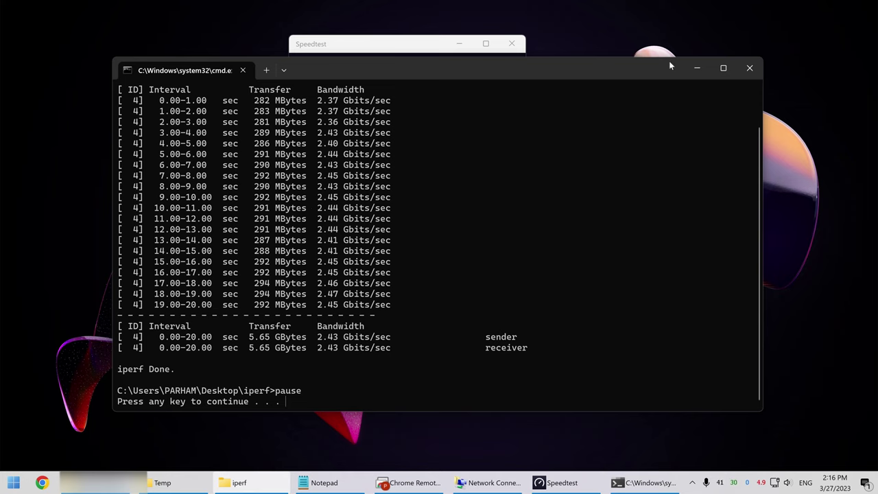
click(699, 68)
Close the finished HTPC console and launch iperf-WINSER2.5G.bat against 192.168.1.123
click(556, 482)
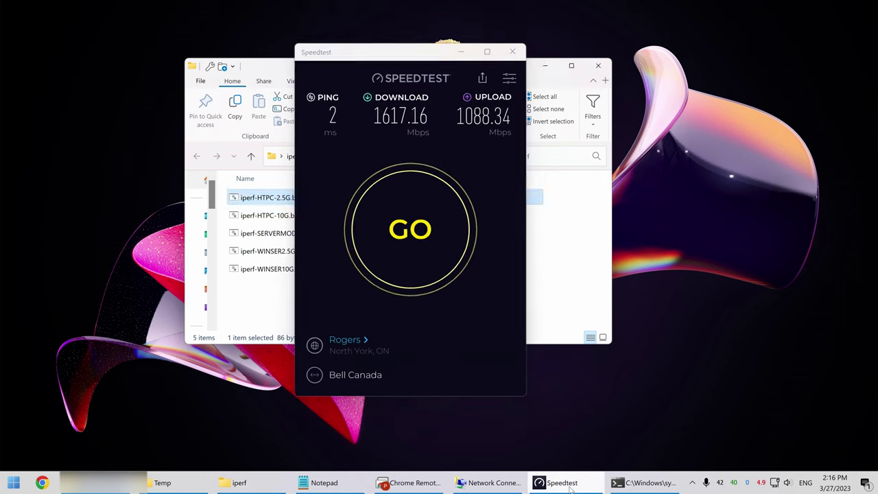
click(645, 482)
click(750, 68)
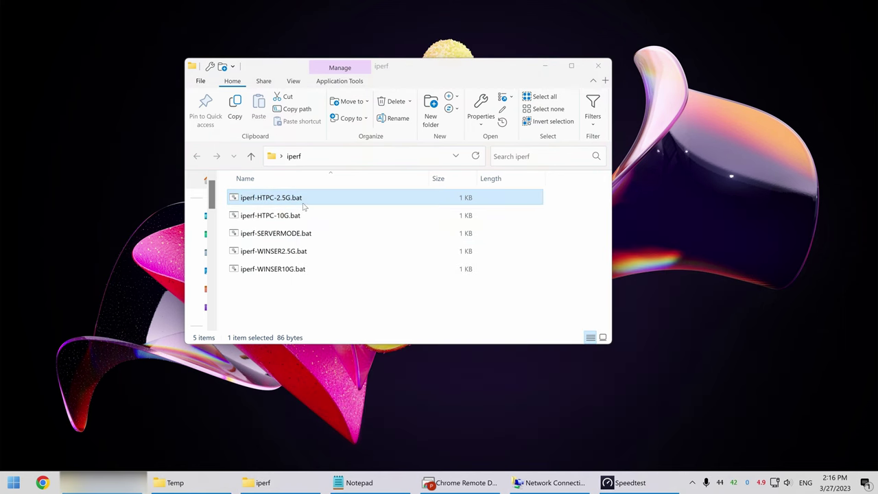
double_click(289, 253)
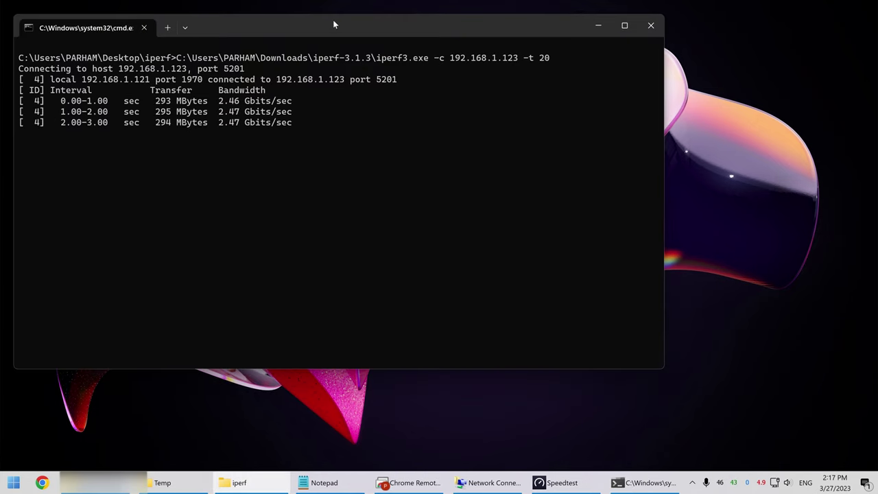
drag(327, 25, 402, 46)
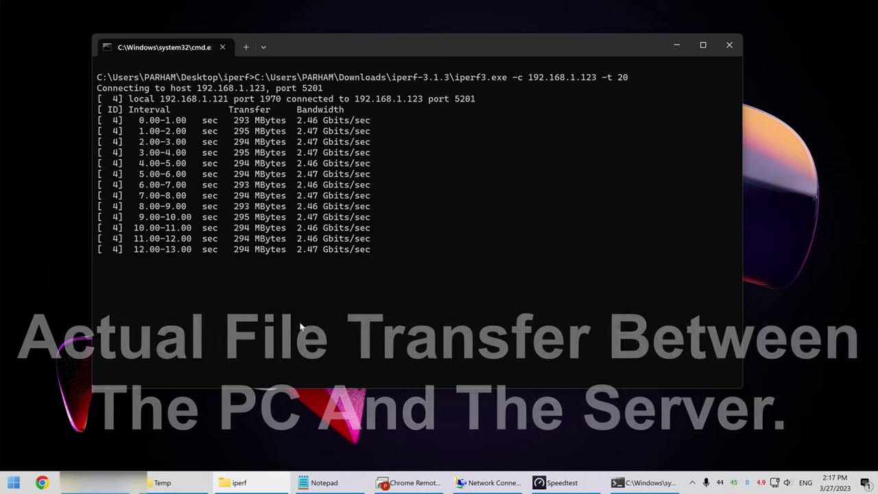
Place the server's Temp folder beside the local folder and select the 11.8 GB video
click(180, 483)
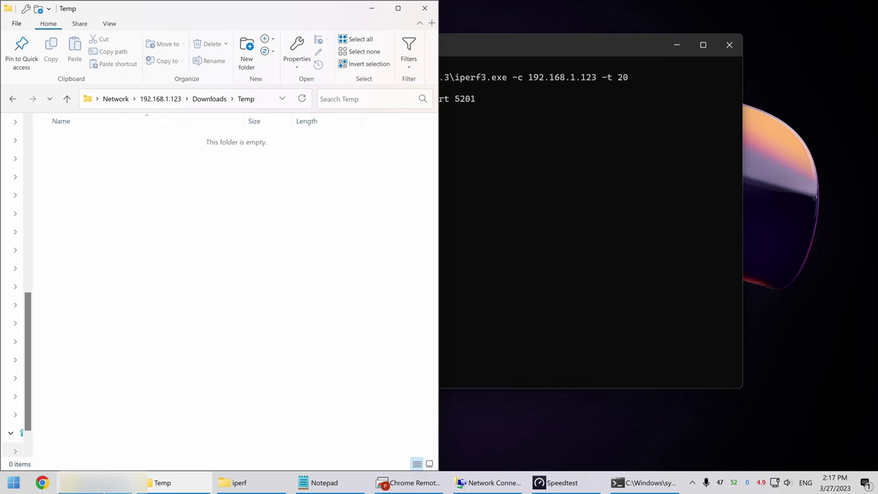
click(511, 209)
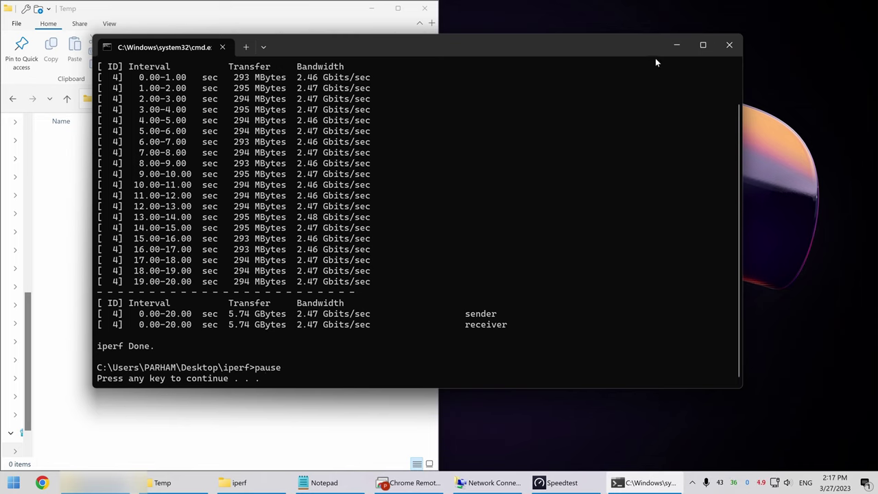
click(677, 44)
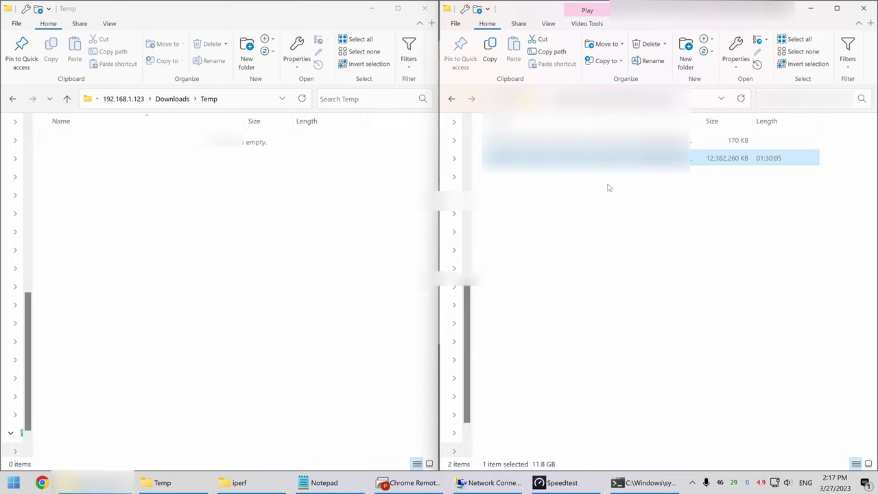
click(603, 140)
click(604, 158)
click(216, 201)
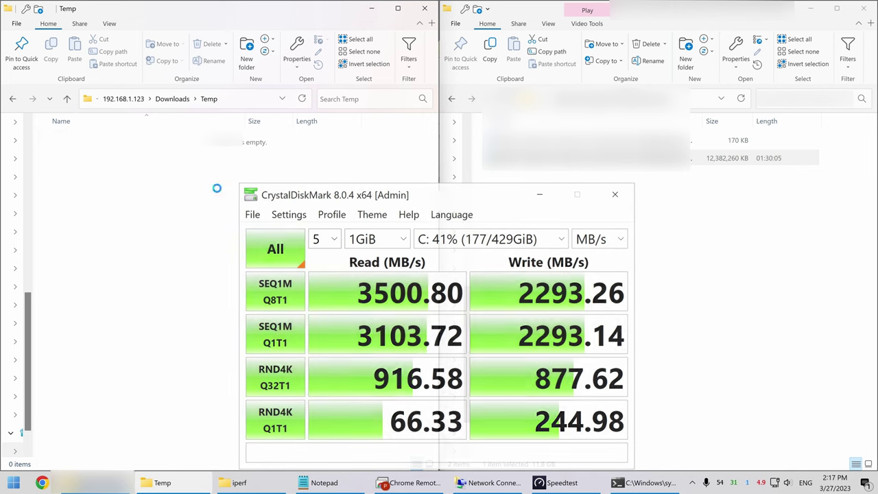
Paste the 11.8 GB video into the server's Temp folder with Ctrl+V
key(ctrl+v)
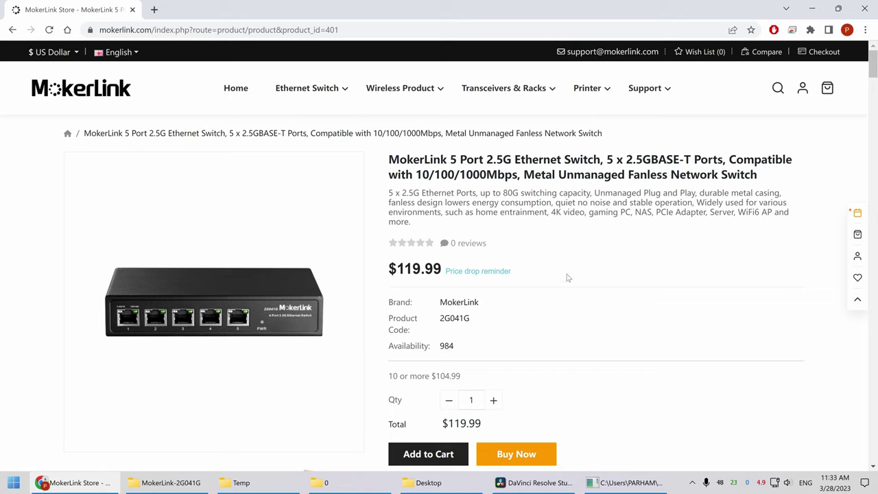
Bring the server's empty Temp folder to the front over the MokerLink switch page
click(254, 487)
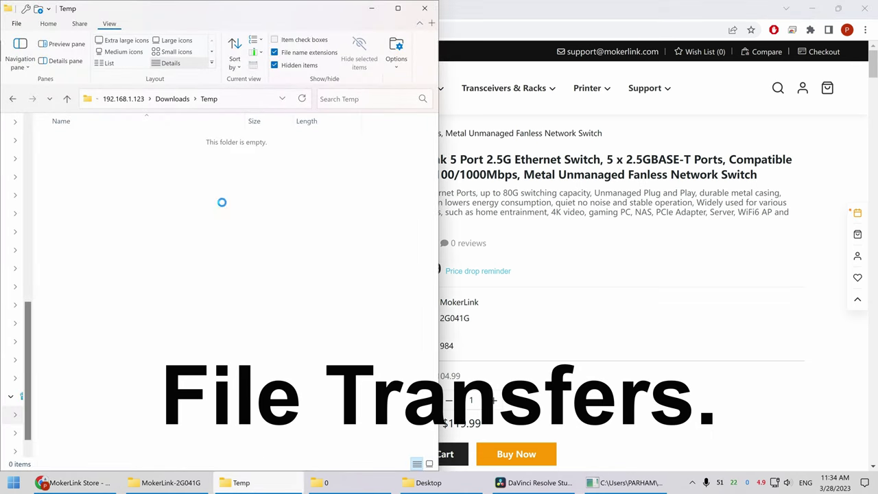
Paste the 14 copied files (112 GB) from folder 0 into the server's Temp folder
key(ctrl+v)
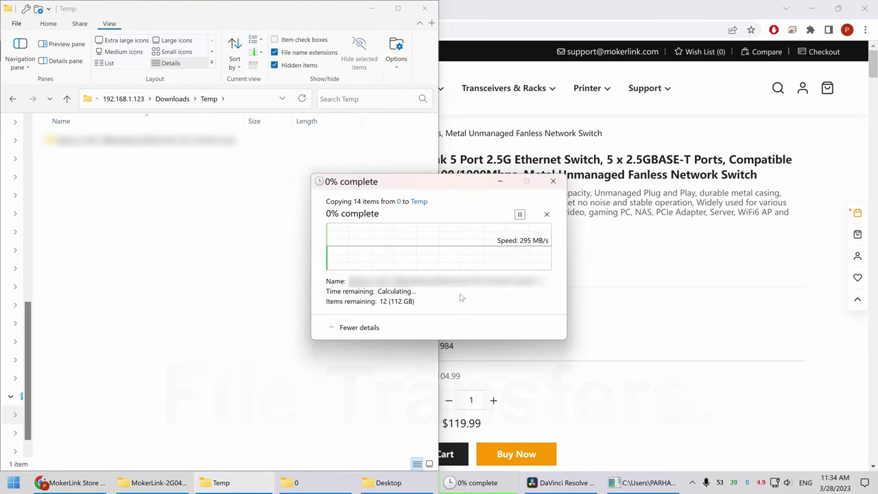